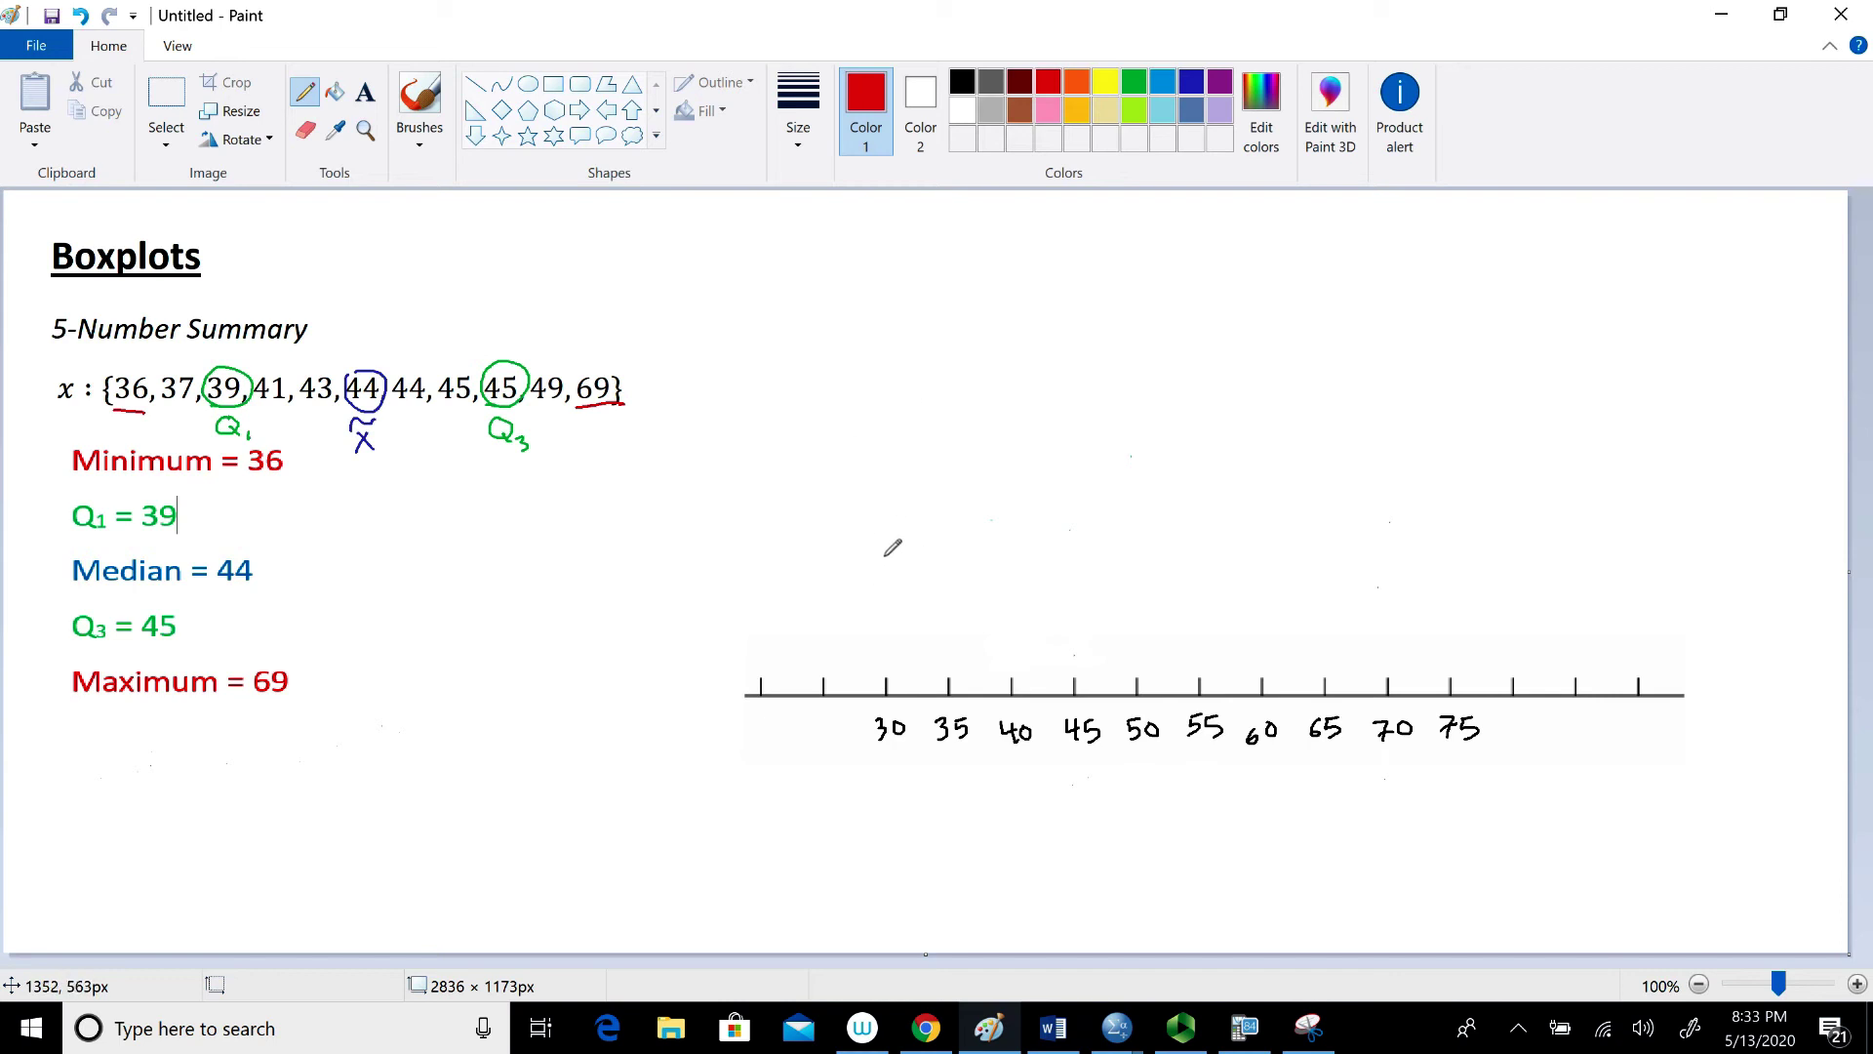
Draw red ticks above 36 and 69 labelled MIN=36 and MAX=69, then pick green
mouse_move(885, 554)
mouse_down()
mouse_move(887, 584)
mouse_move(883, 513)
mouse_move(933, 460)
mouse_move(944, 473)
mouse_up()
drag(1377, 598, 1434, 499)
drag(1440, 503, 1454, 493)
drag(1459, 499, 1491, 472)
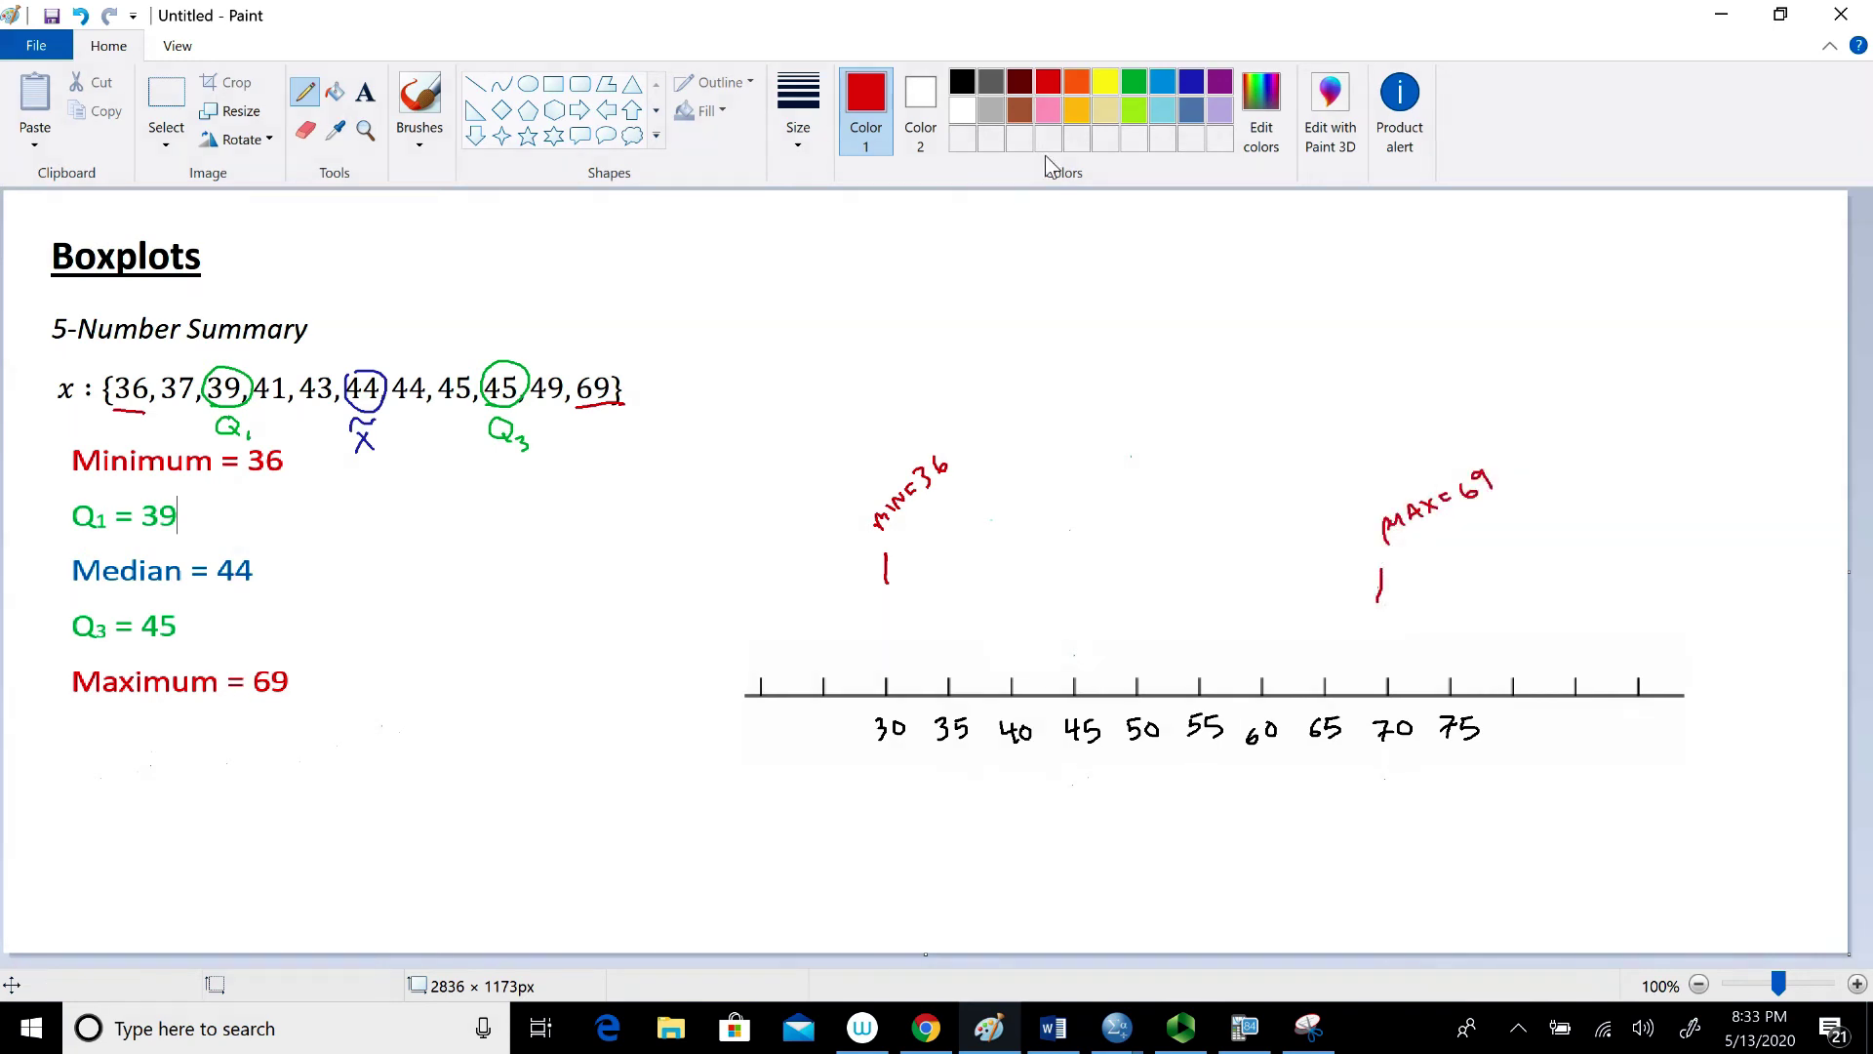
click(1133, 81)
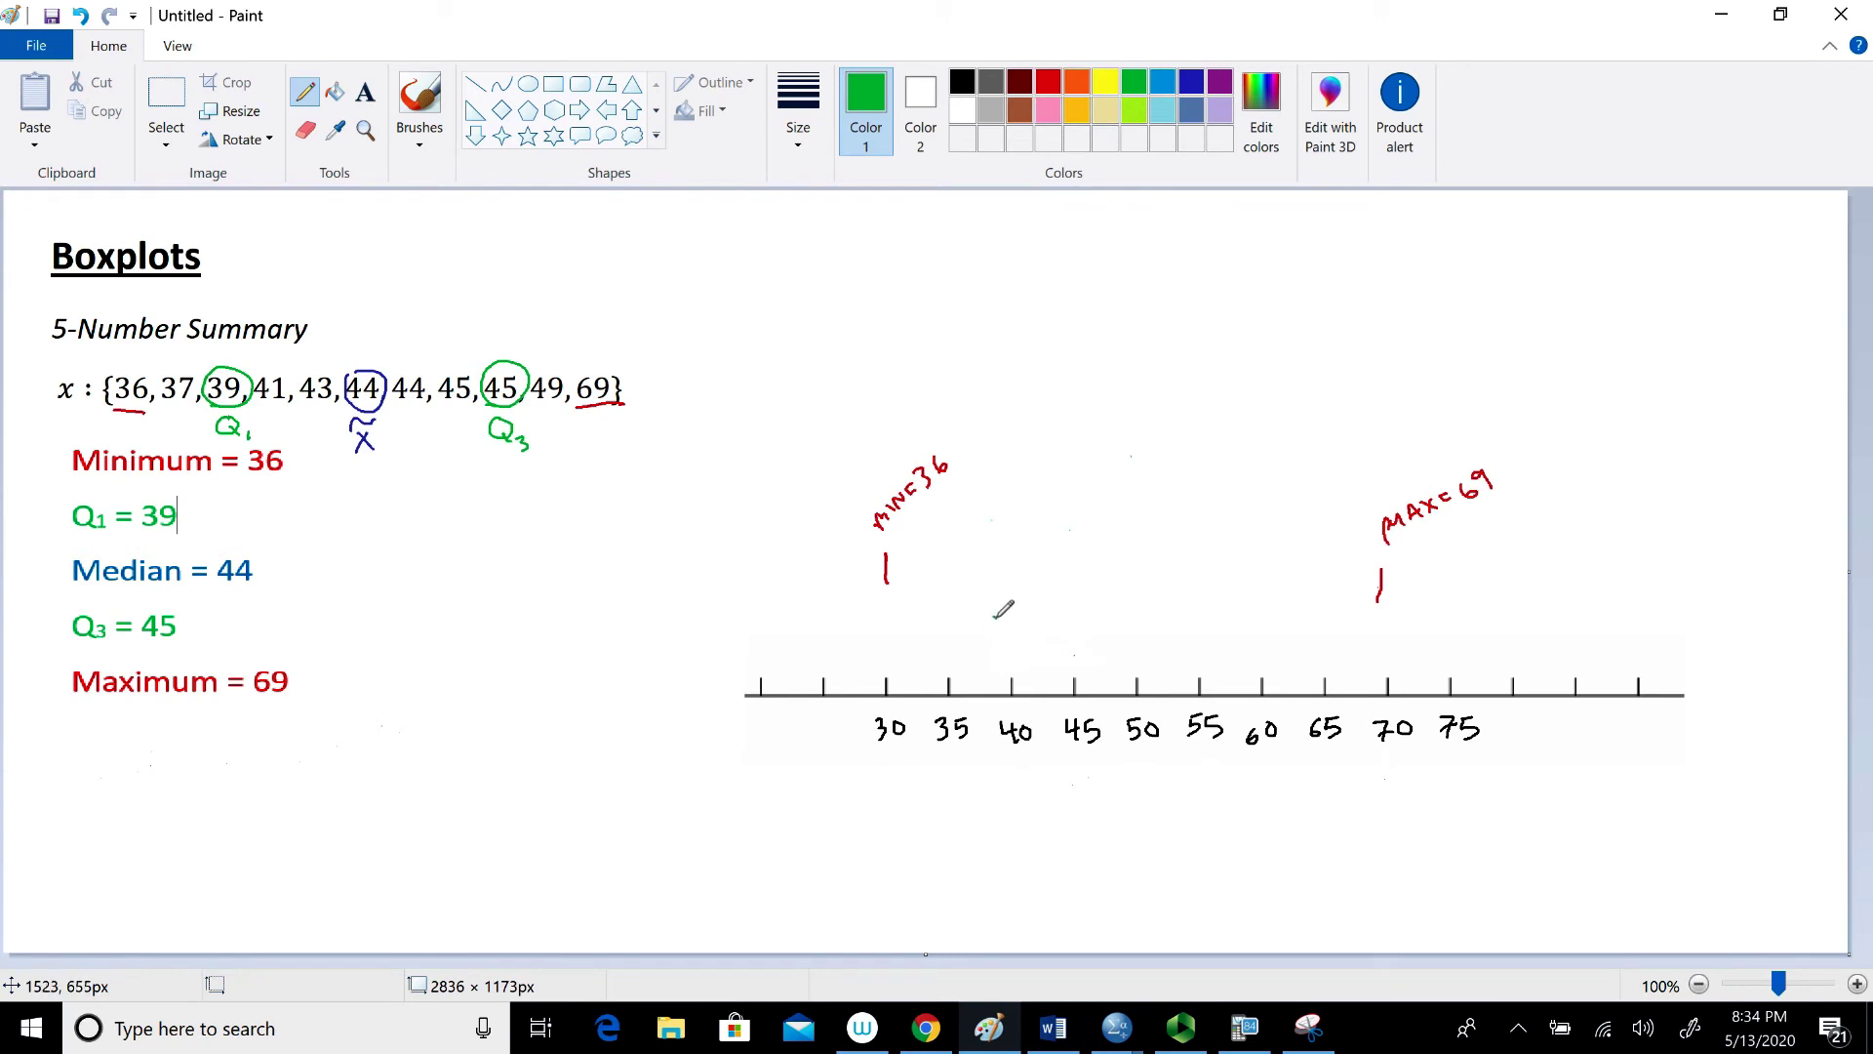
Draw green lines above 39 and 45, labelled Q1=39 and Q3=45, joined at top and bottom
mouse_move(994, 617)
mouse_down()
mouse_move(987, 501)
mouse_move(1011, 508)
mouse_move(1036, 466)
mouse_move(1038, 483)
mouse_up()
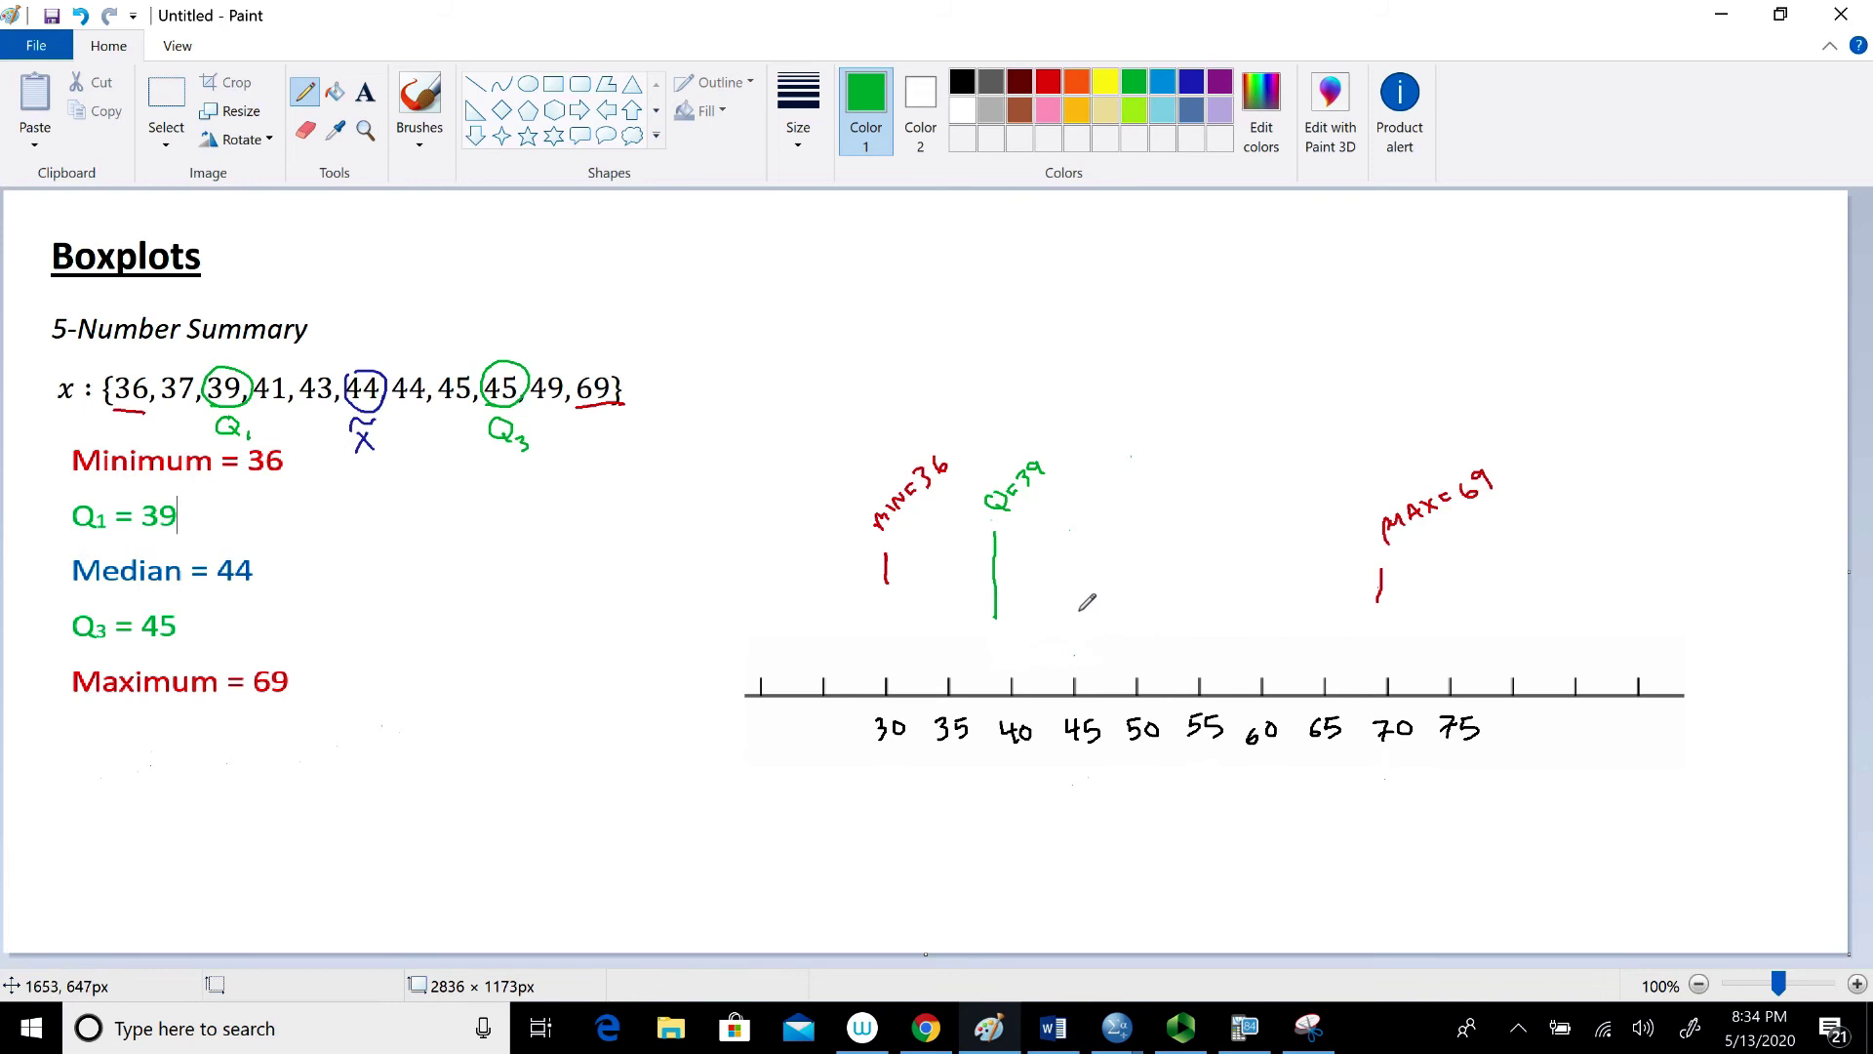
mouse_move(1077, 616)
mouse_down()
mouse_move(1074, 527)
mouse_move(1108, 498)
mouse_move(1096, 481)
mouse_move(1124, 477)
mouse_up()
drag(1142, 447, 1130, 470)
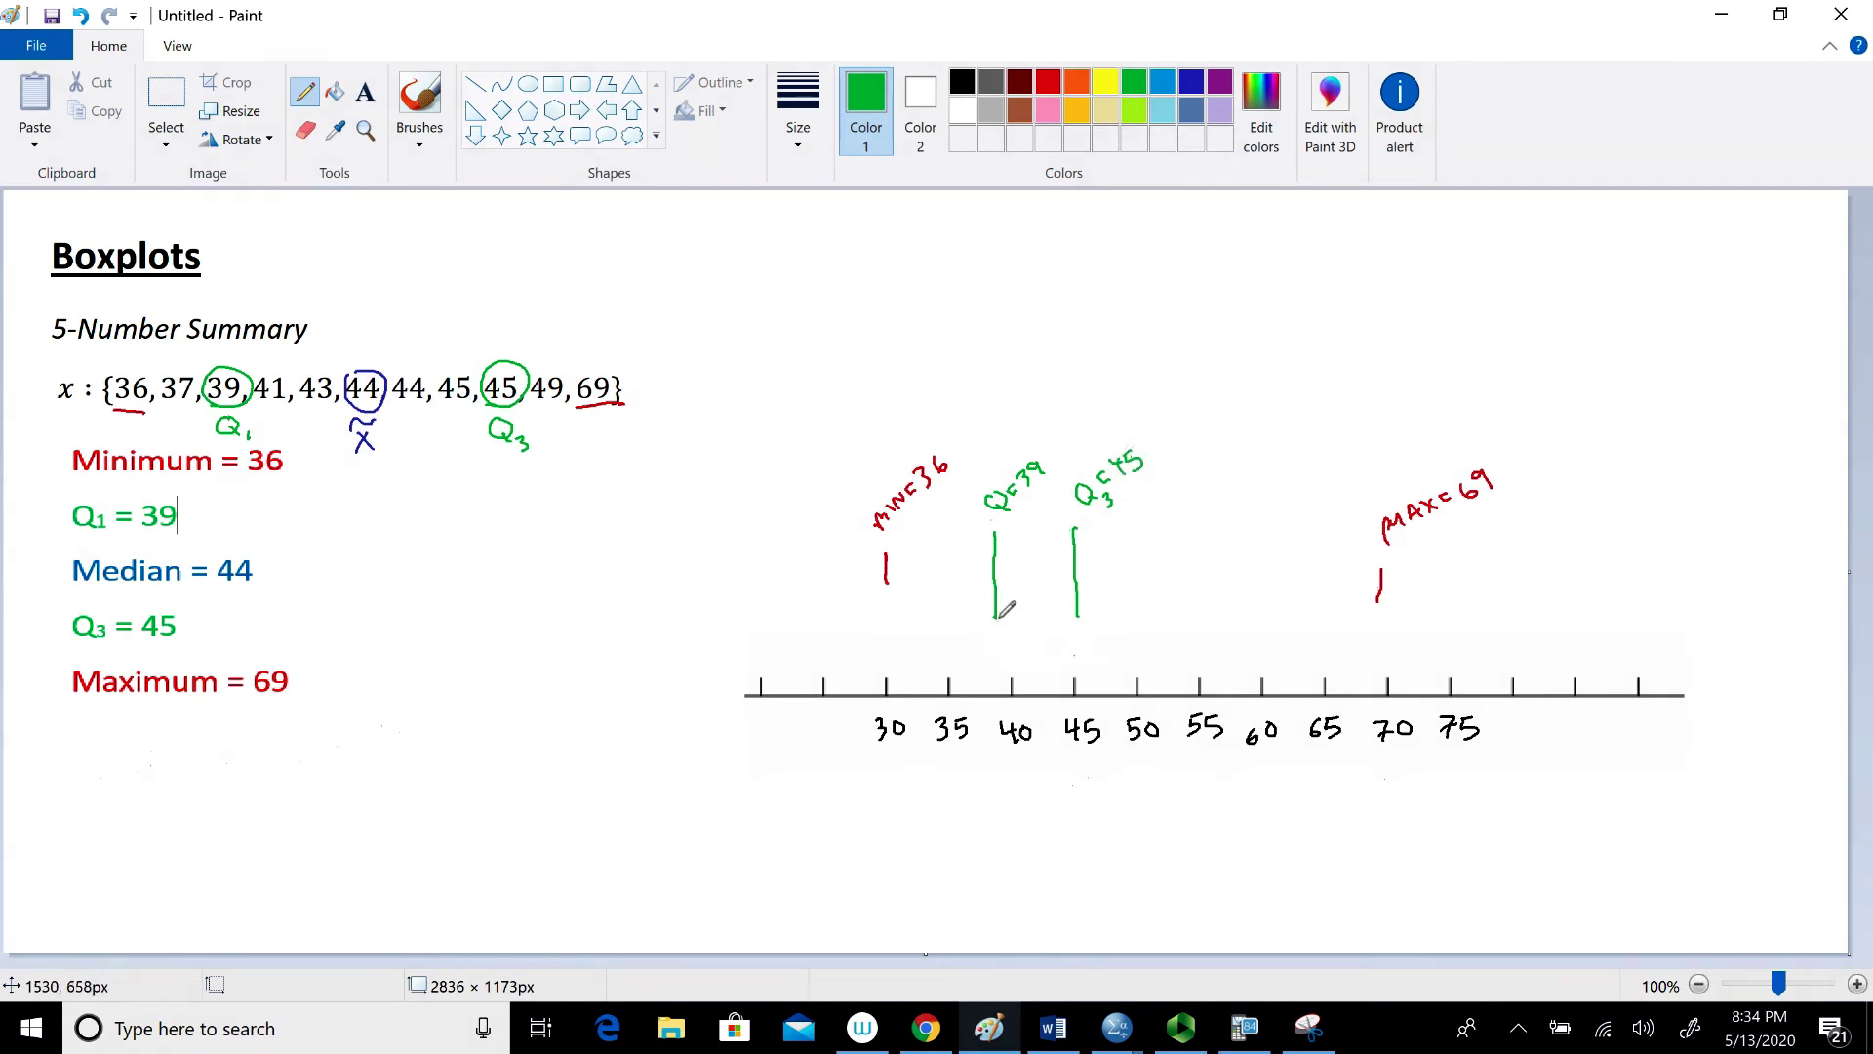
drag(996, 616, 1077, 616)
drag(997, 529, 1076, 528)
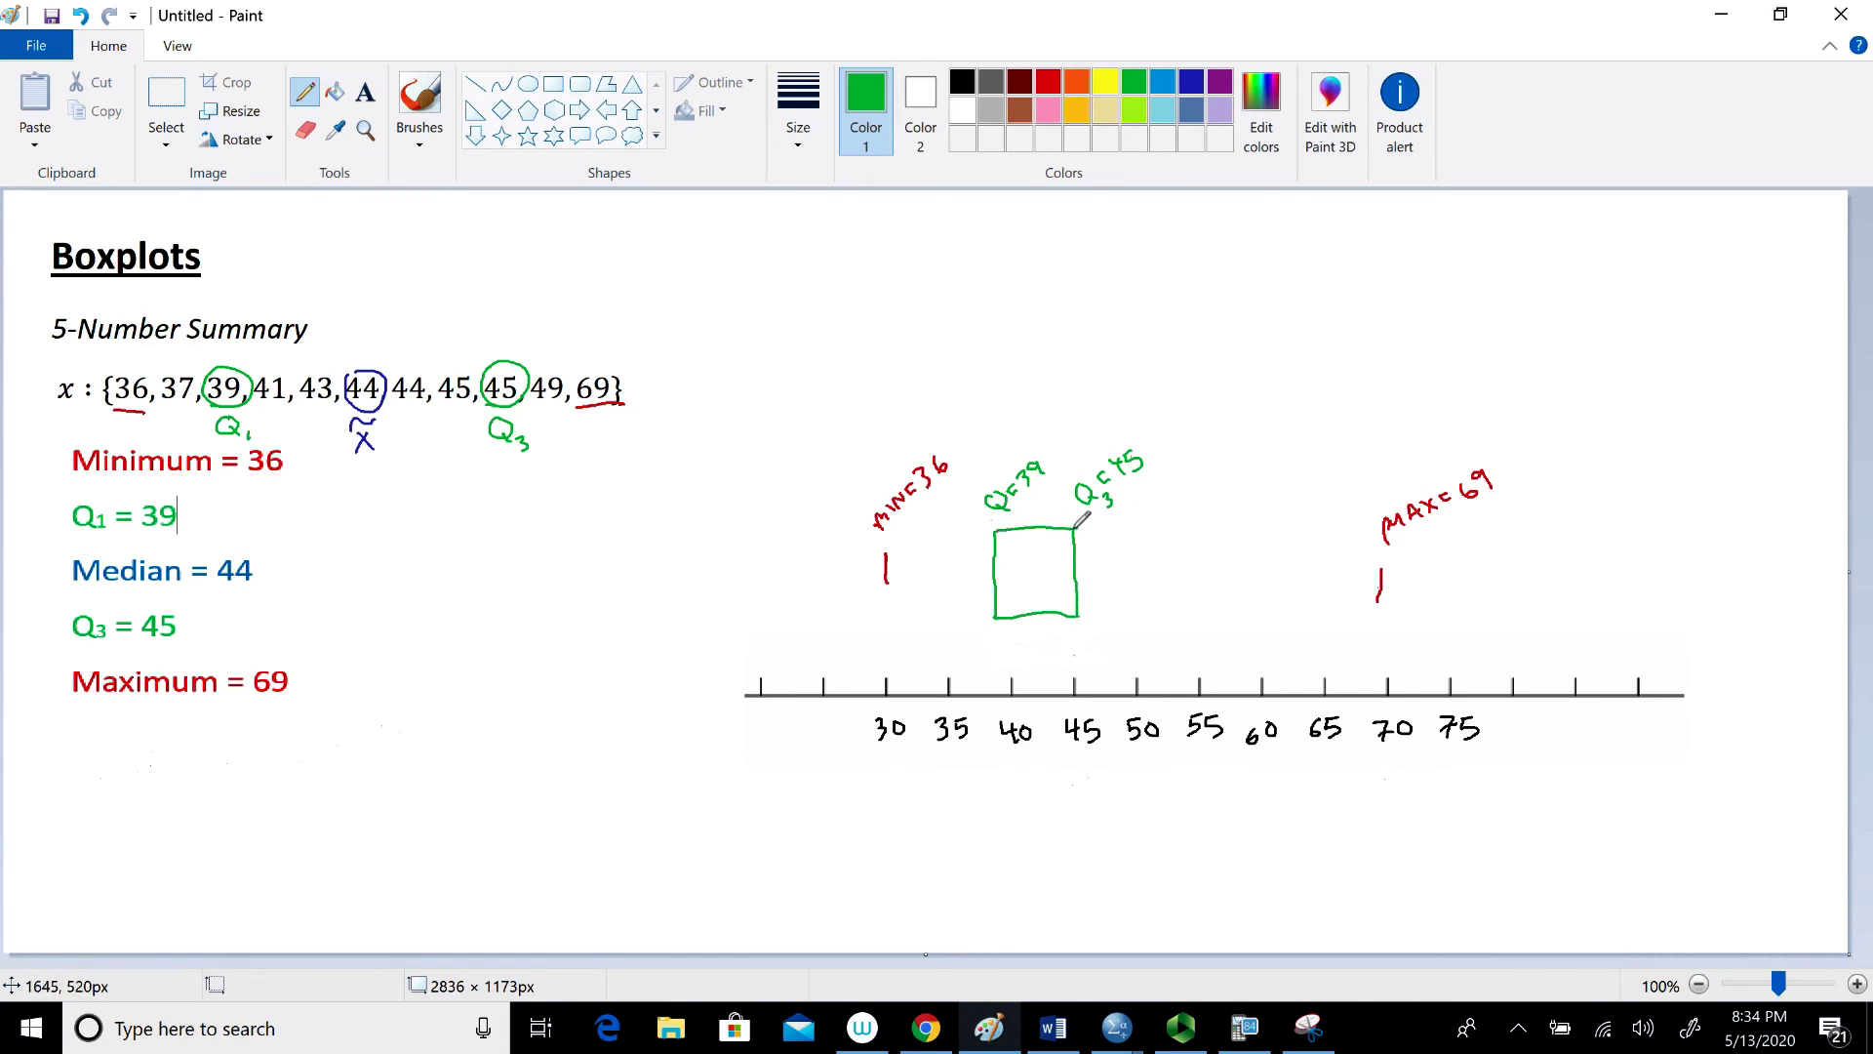
In red, draw whiskers from the MIN=36 tick to the box and from the box to MAX=69
click(1051, 84)
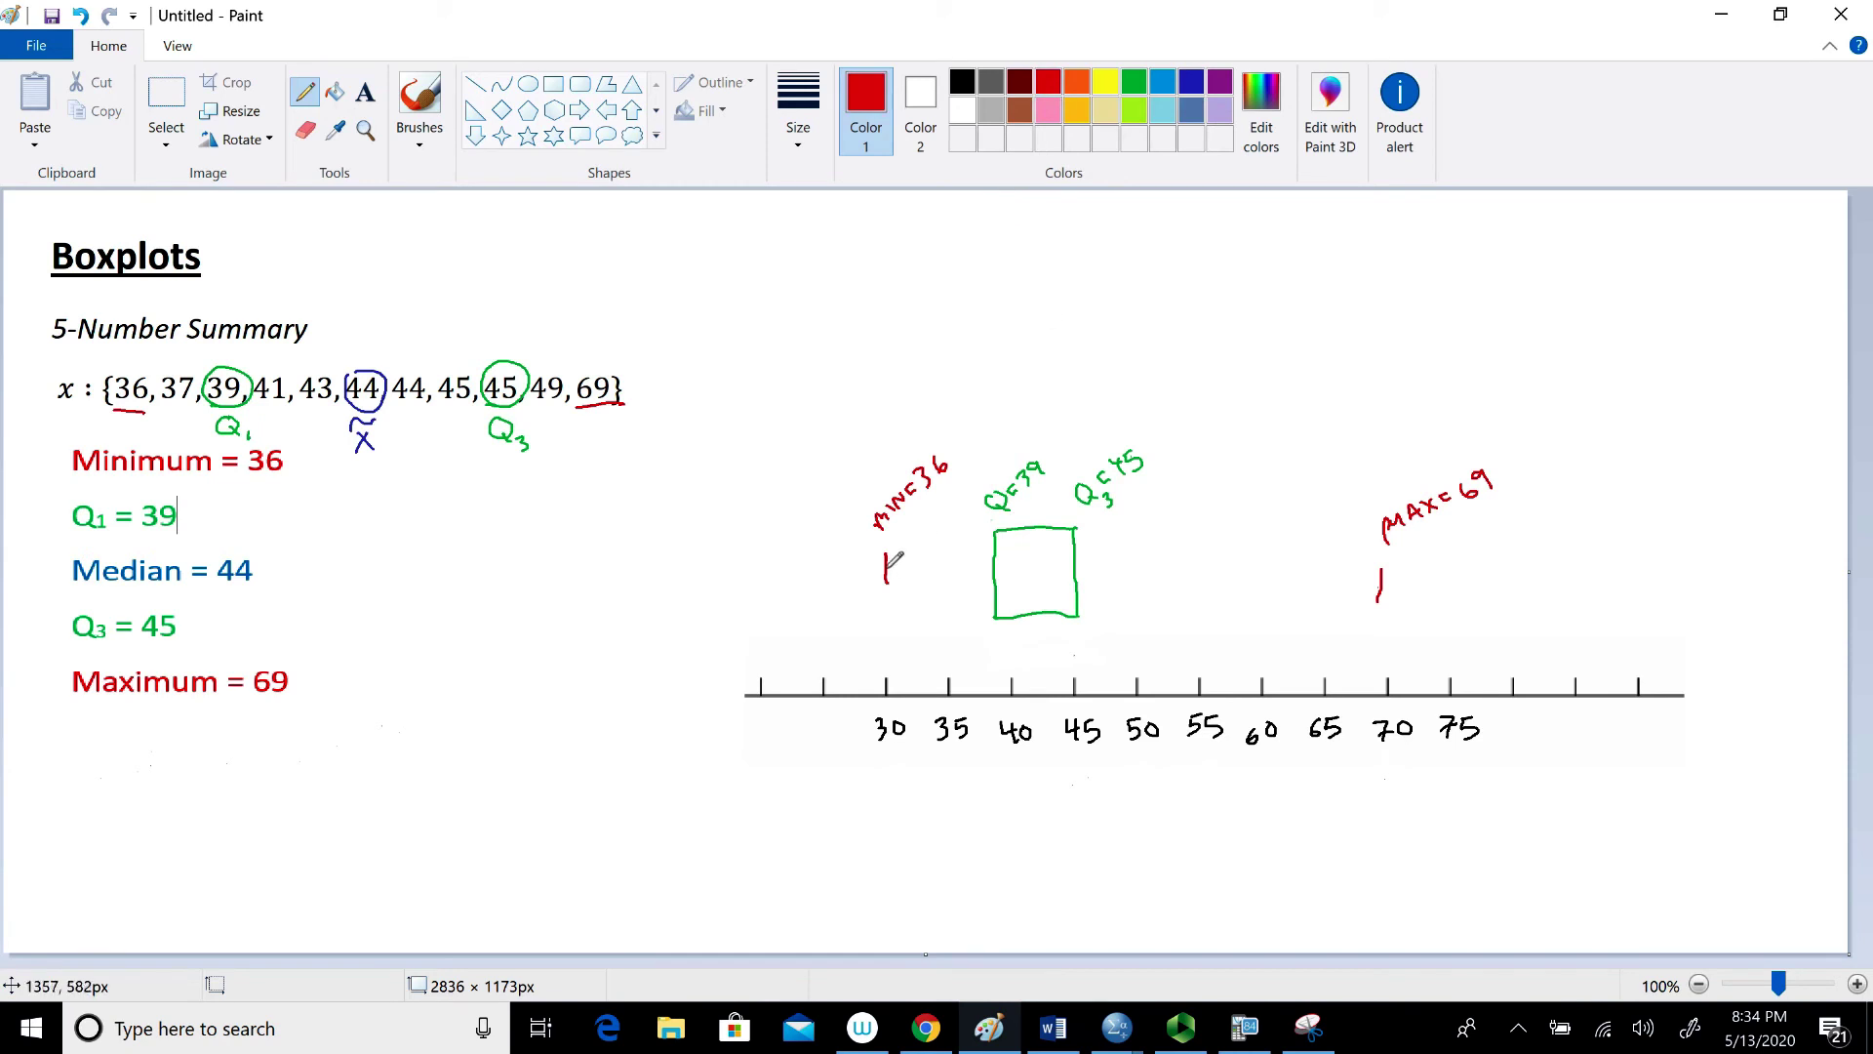
drag(888, 563, 991, 574)
drag(1077, 568, 1376, 578)
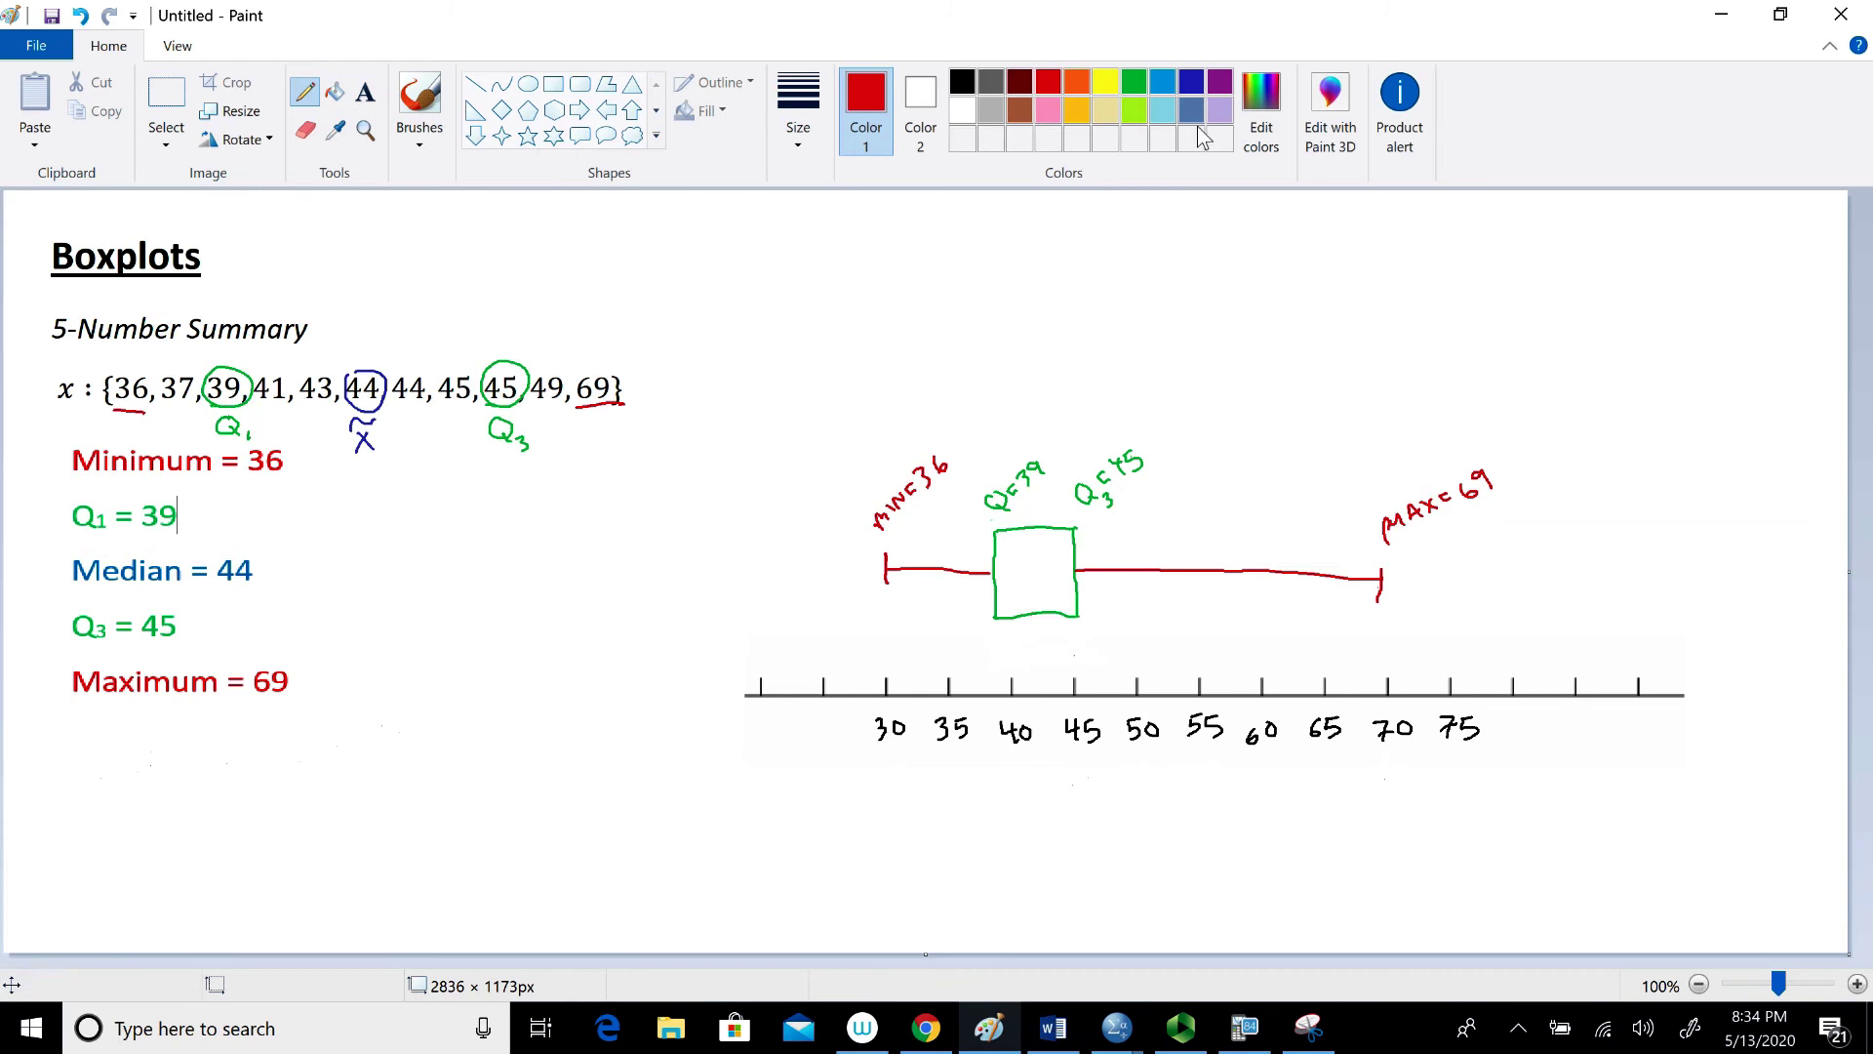
In dark blue, draw the median line at 44 inside the box and label it x̃=44
click(1190, 89)
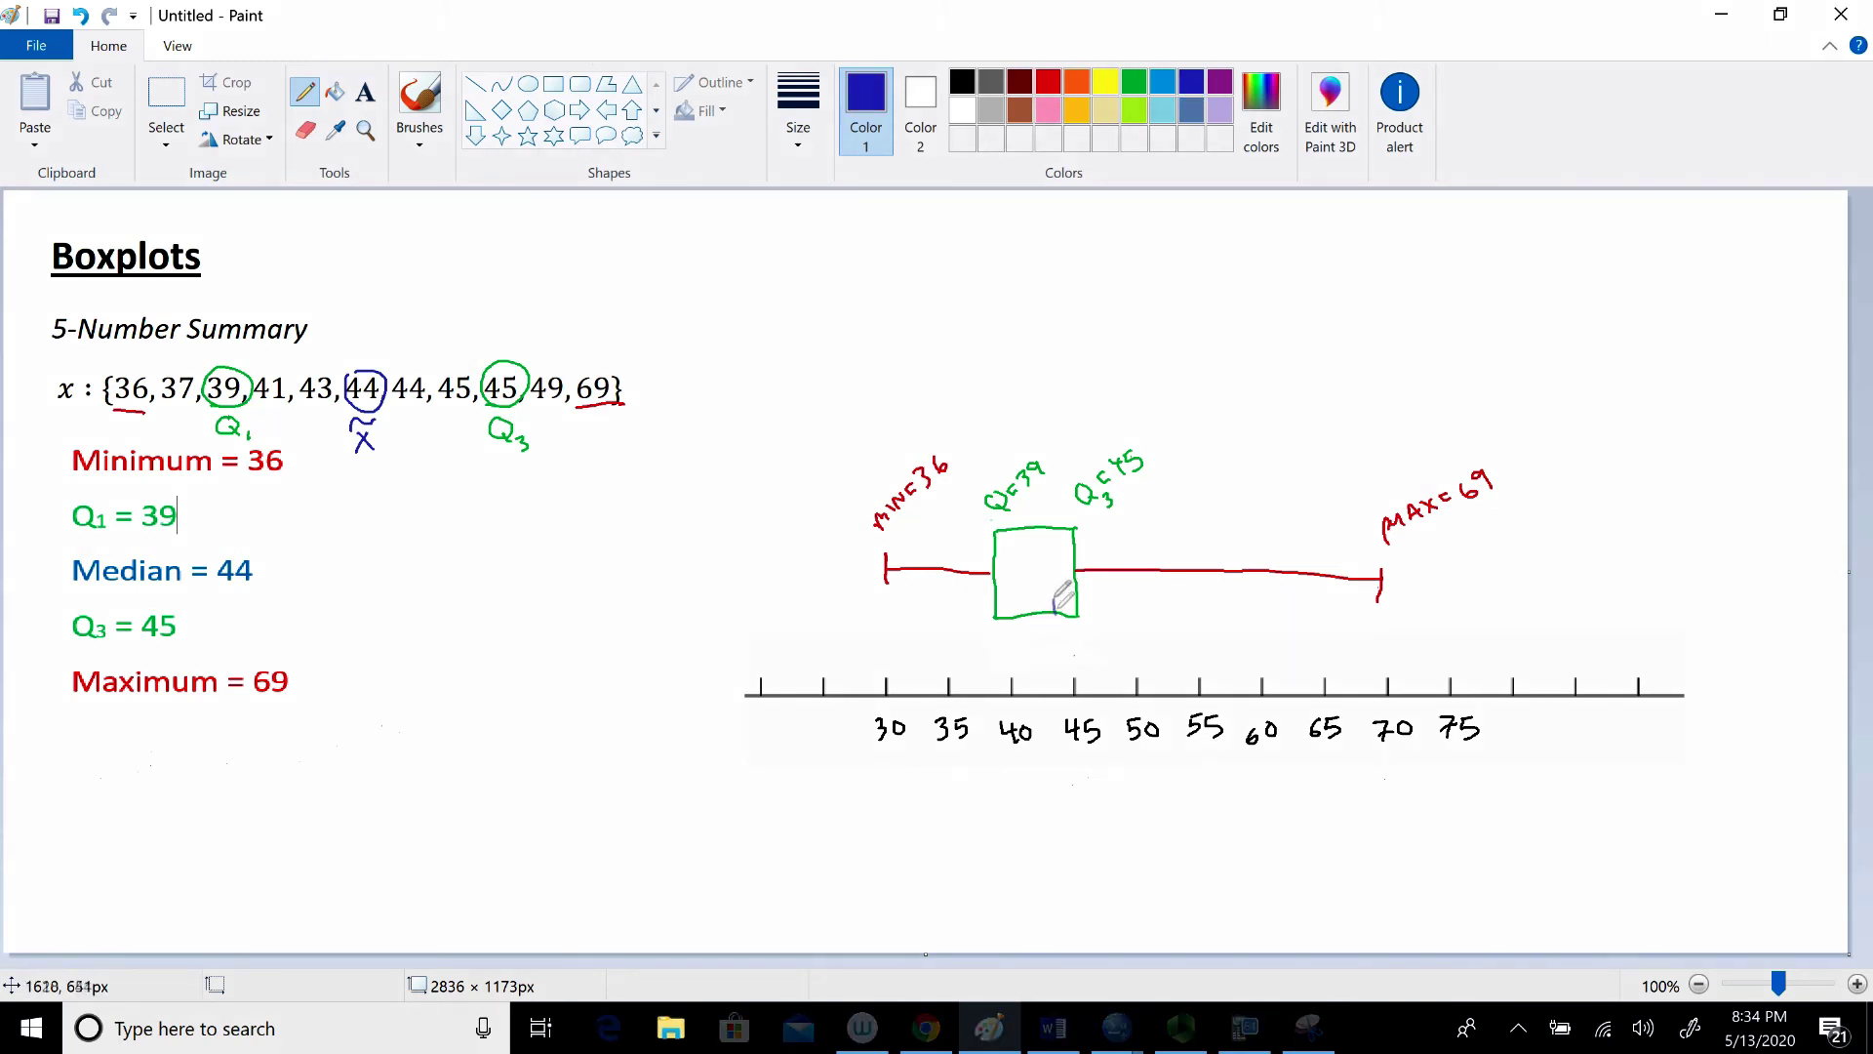
mouse_move(1054, 612)
mouse_down()
mouse_move(1056, 526)
mouse_move(1035, 503)
mouse_move(1059, 503)
mouse_move(1030, 498)
mouse_move(1081, 470)
mouse_up()
mouse_move(1079, 455)
mouse_down()
mouse_move(1076, 478)
mouse_move(1095, 461)
mouse_up()
drag(1091, 447, 1089, 470)
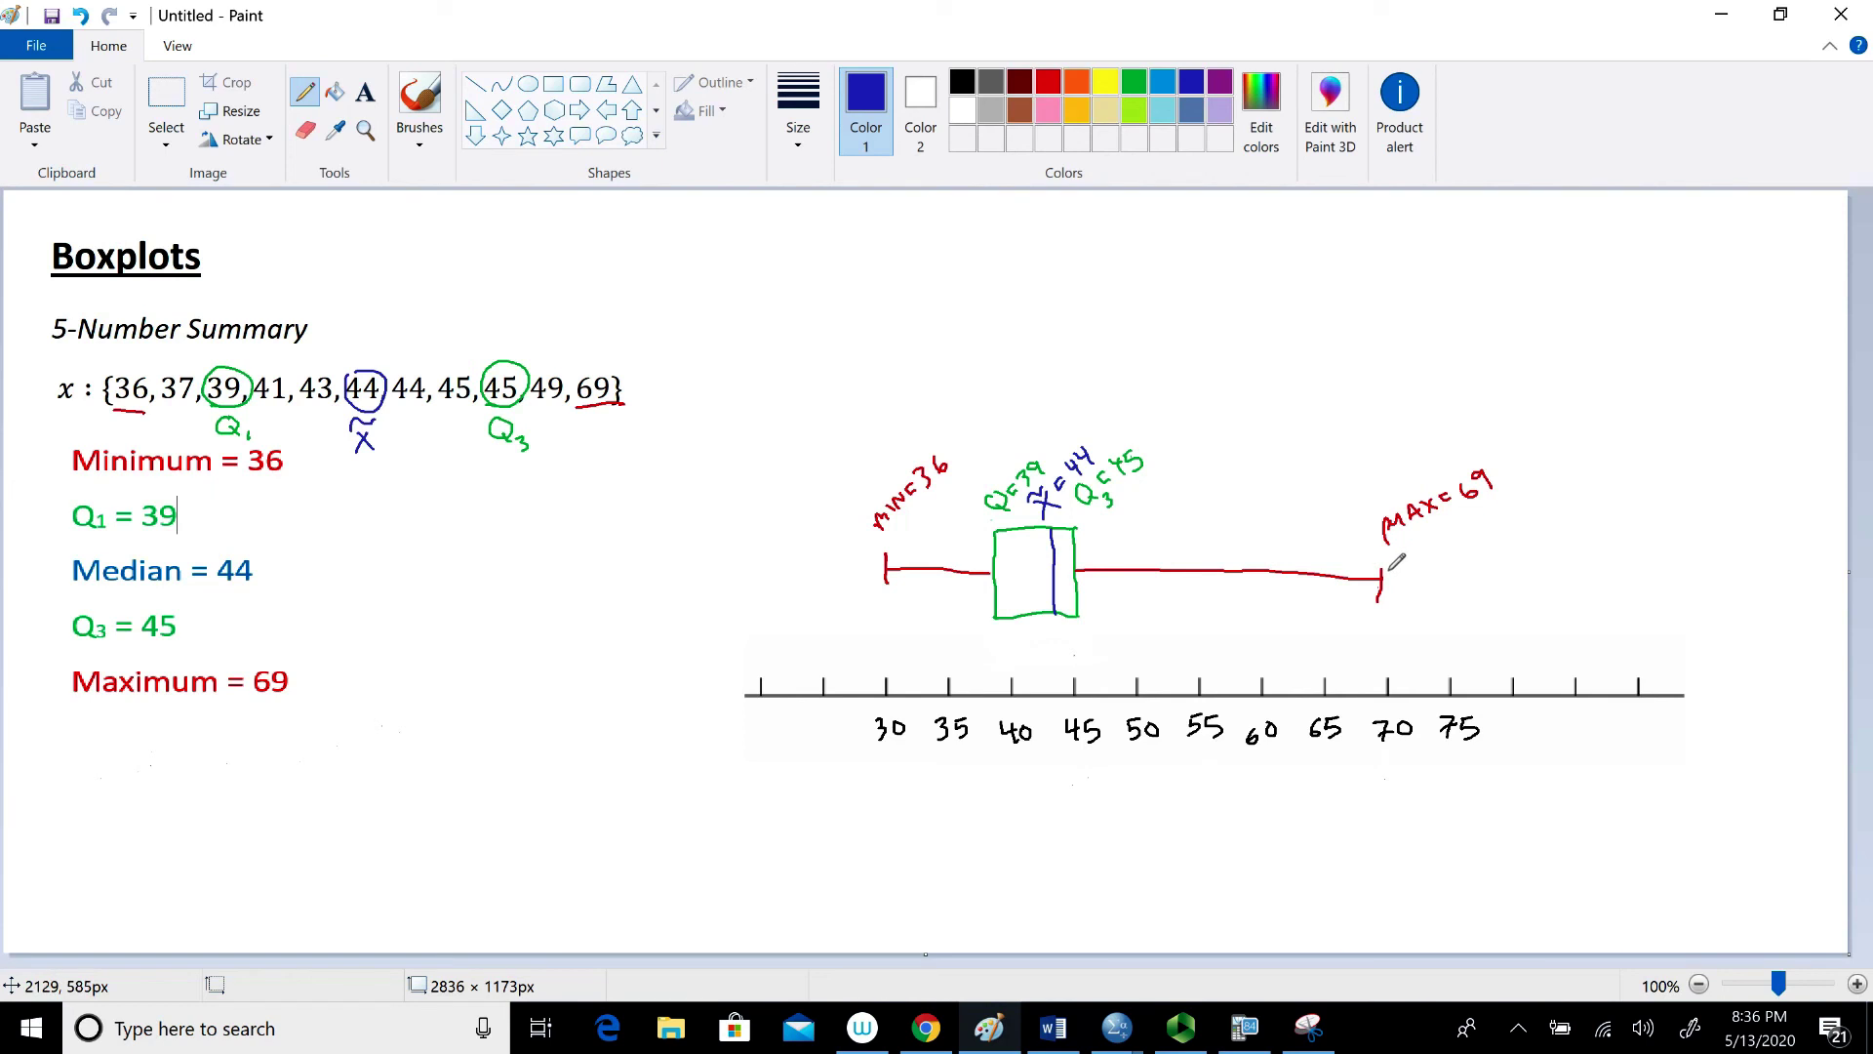
click(1049, 84)
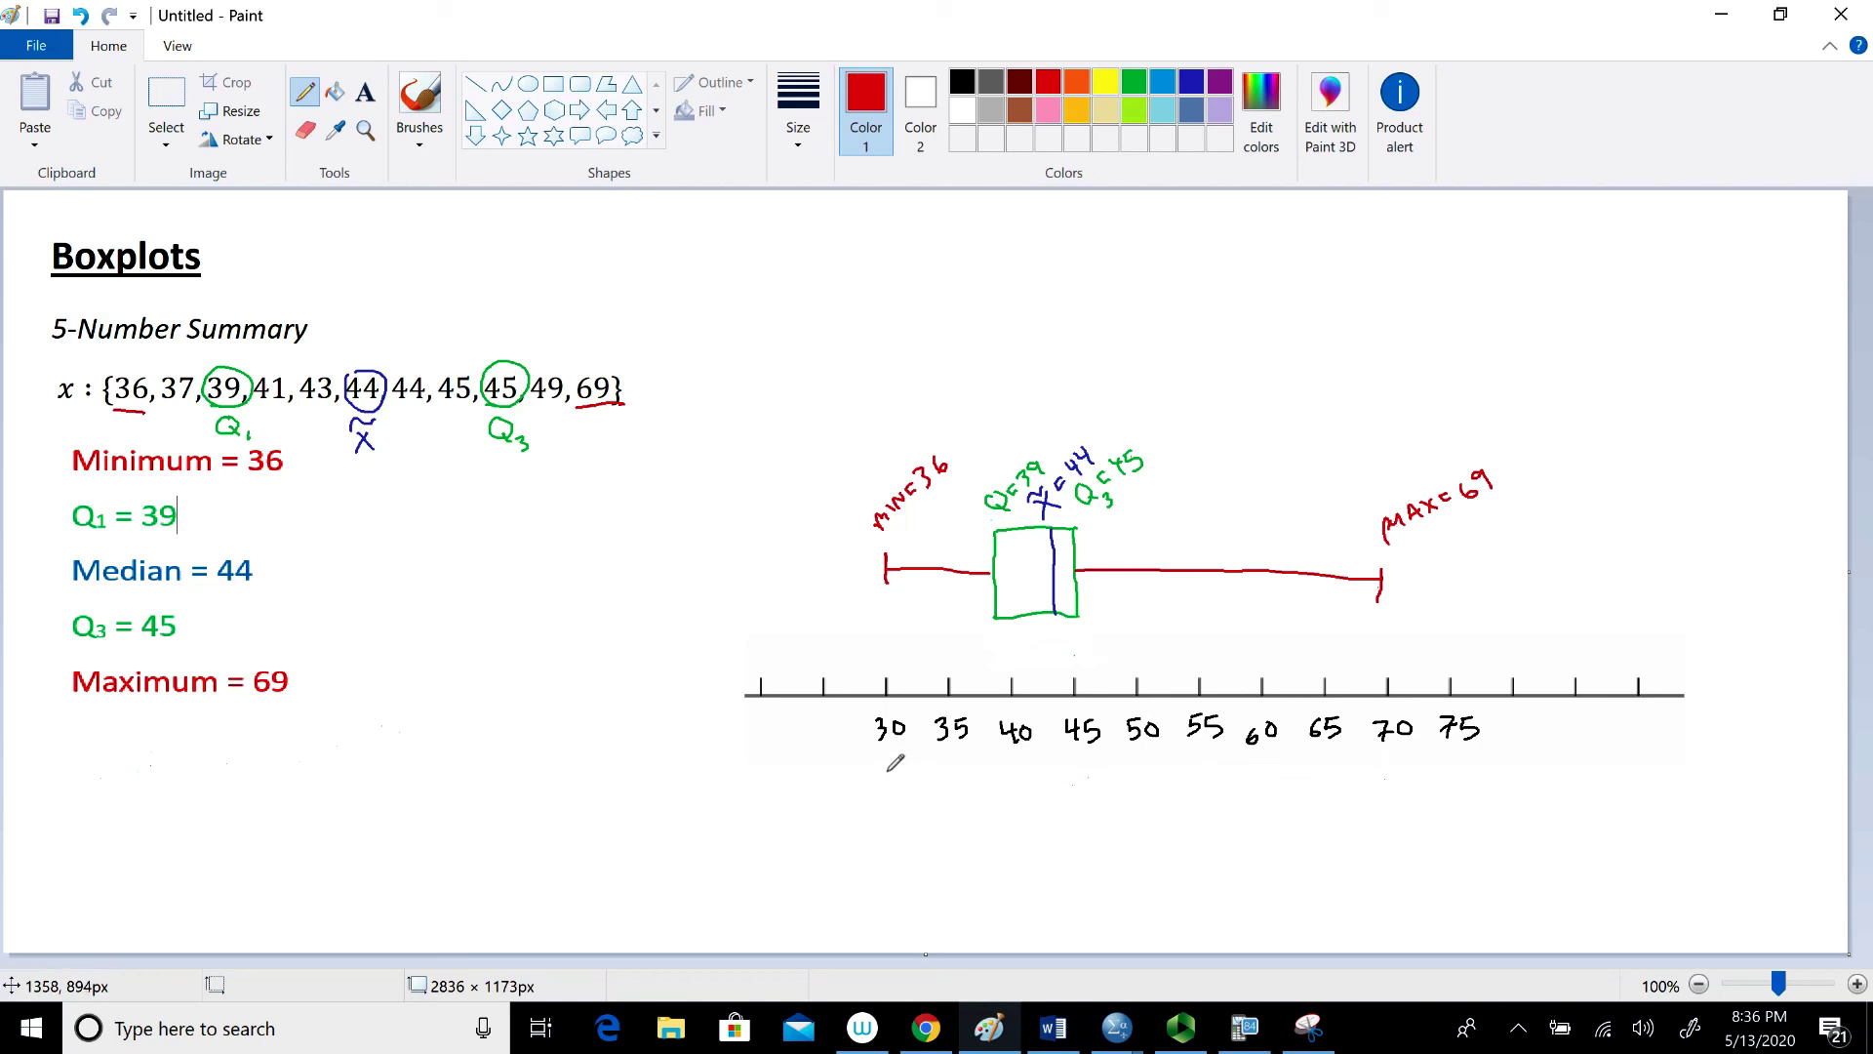
Draw a red bracket below the number line, dropping from 36 and 69 and joined at the bottom
drag(885, 770, 887, 909)
drag(1386, 774, 1395, 909)
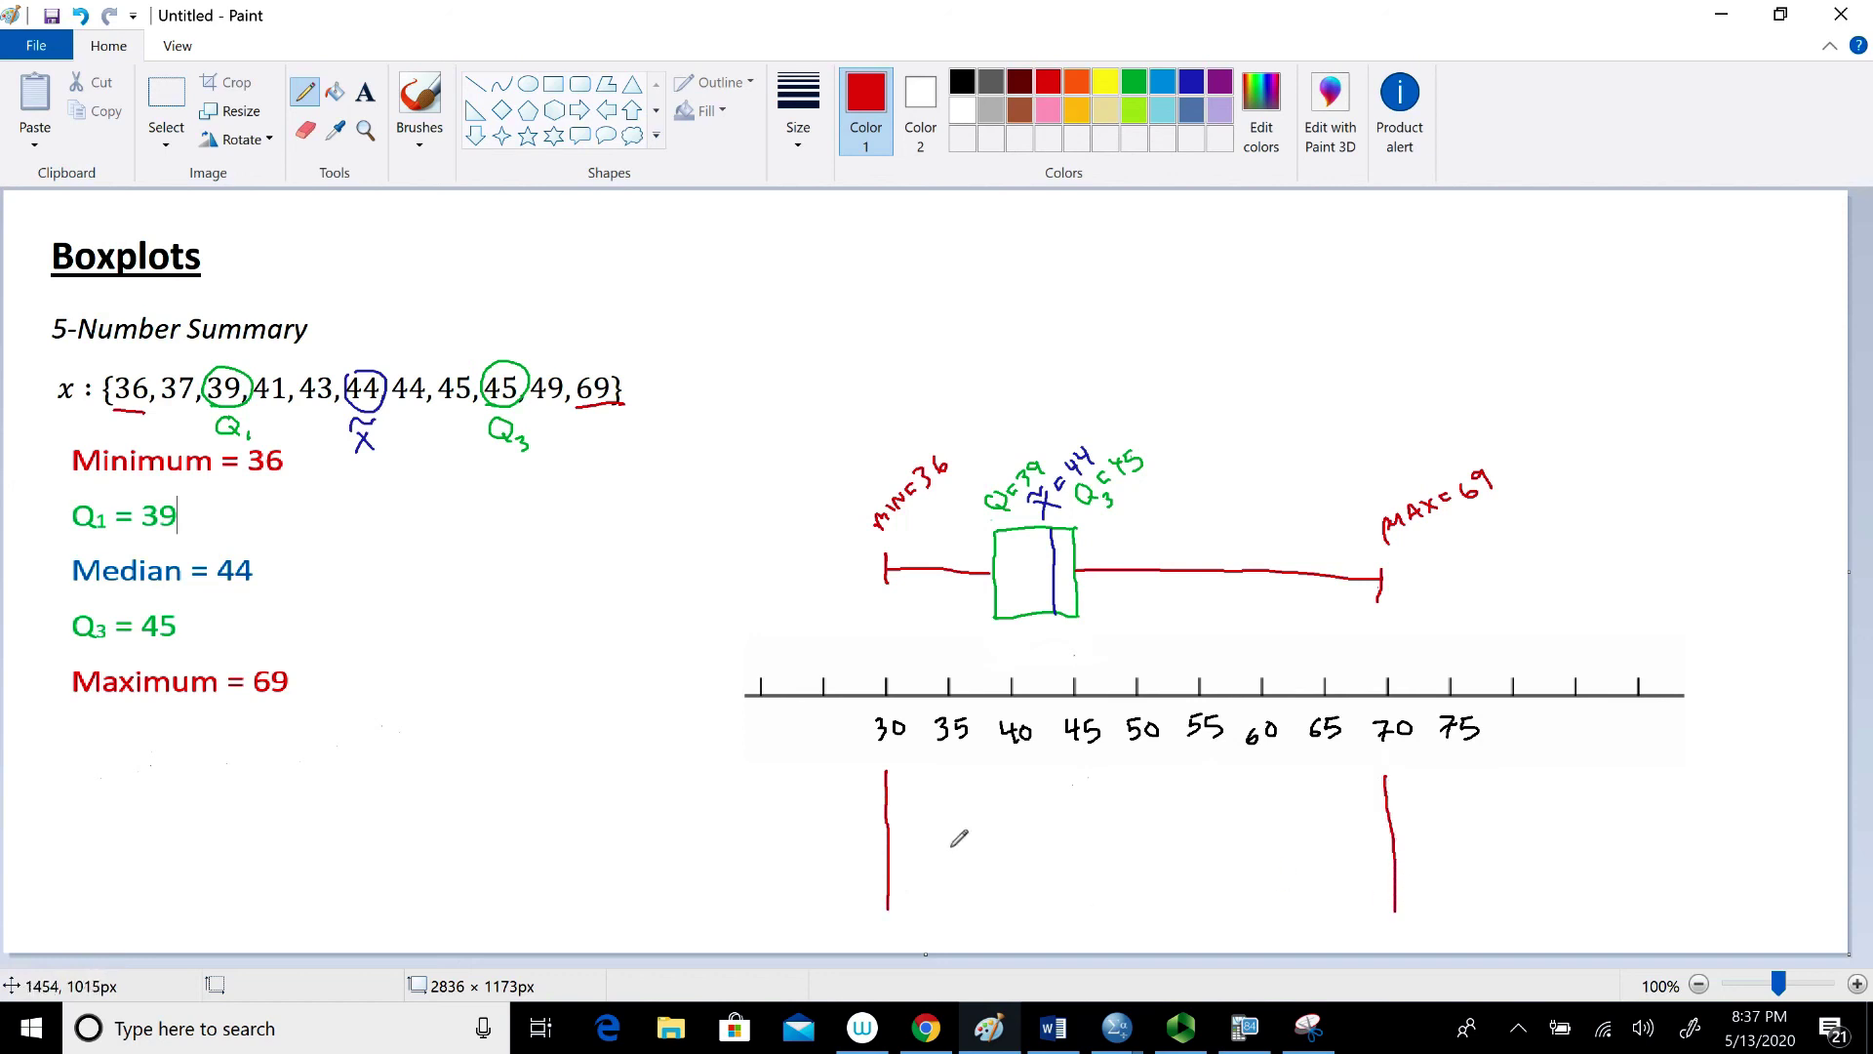
drag(890, 898, 1395, 893)
drag(979, 888, 1020, 889)
Label the red bracket RANGE = 33, then pick green
drag(1032, 889, 1052, 873)
drag(1058, 873, 1073, 883)
drag(1085, 871, 1122, 870)
drag(1106, 881, 1122, 880)
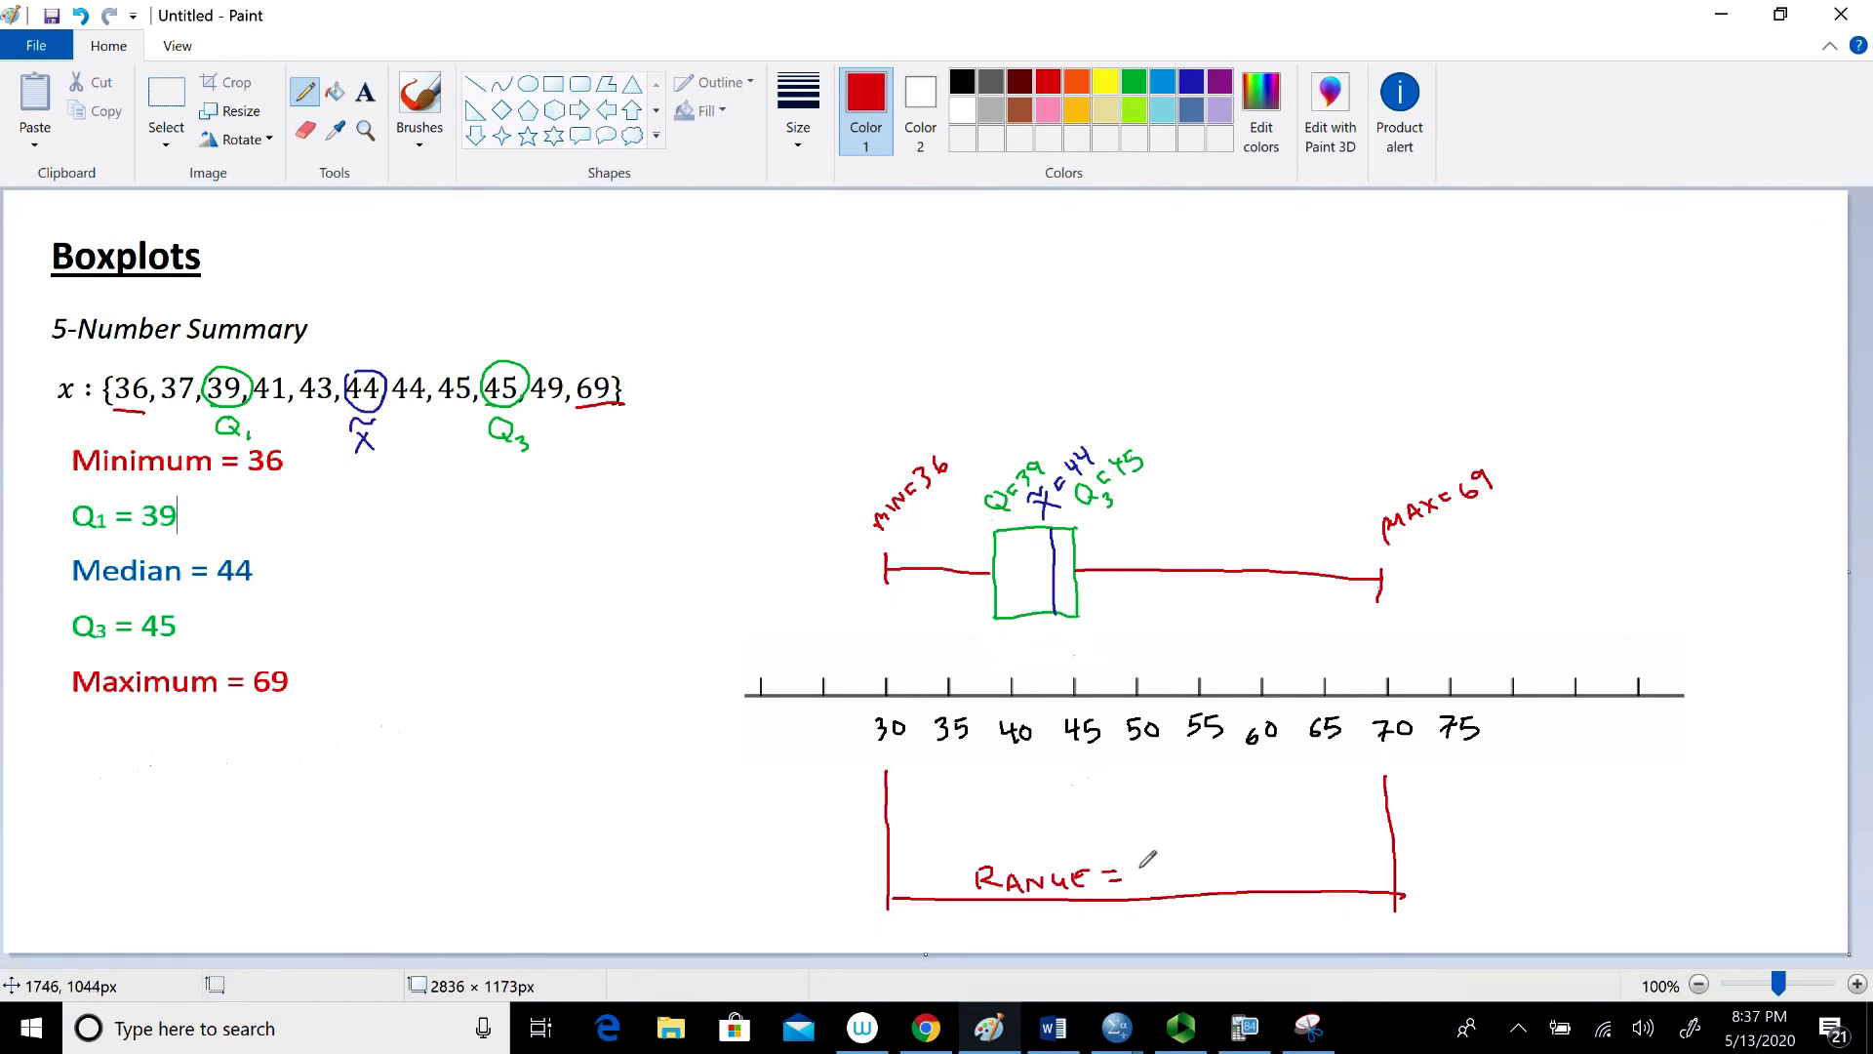
drag(1134, 862, 1165, 883)
click(1135, 81)
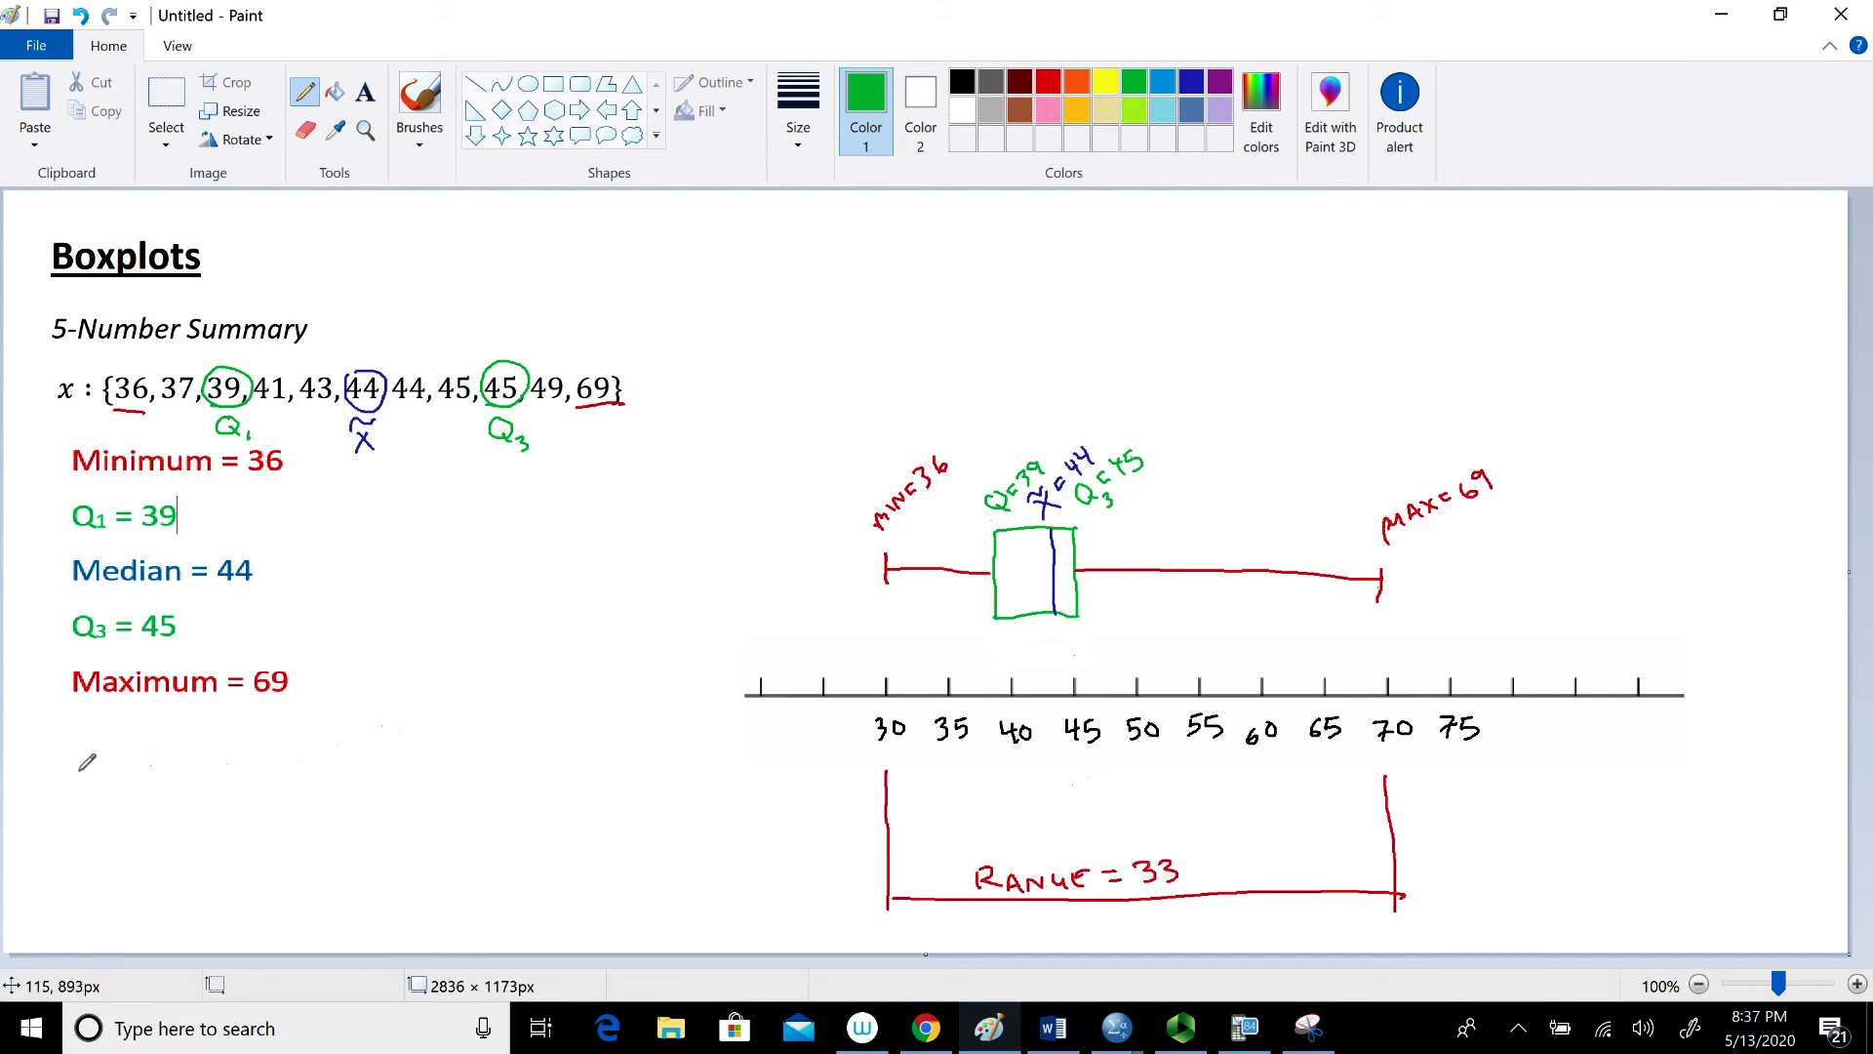
Write IQR = Q3 − Q1 = 45 − 39 = 6 in green below Maximum = 69
mouse_move(95, 763)
mouse_down()
mouse_move(102, 782)
mouse_move(117, 758)
mouse_move(111, 786)
mouse_move(211, 760)
mouse_up()
mouse_move(191, 773)
mouse_down()
mouse_move(261, 767)
mouse_move(248, 746)
mouse_move(273, 783)
mouse_move(314, 759)
mouse_move(360, 767)
mouse_move(336, 747)
mouse_move(382, 788)
mouse_up()
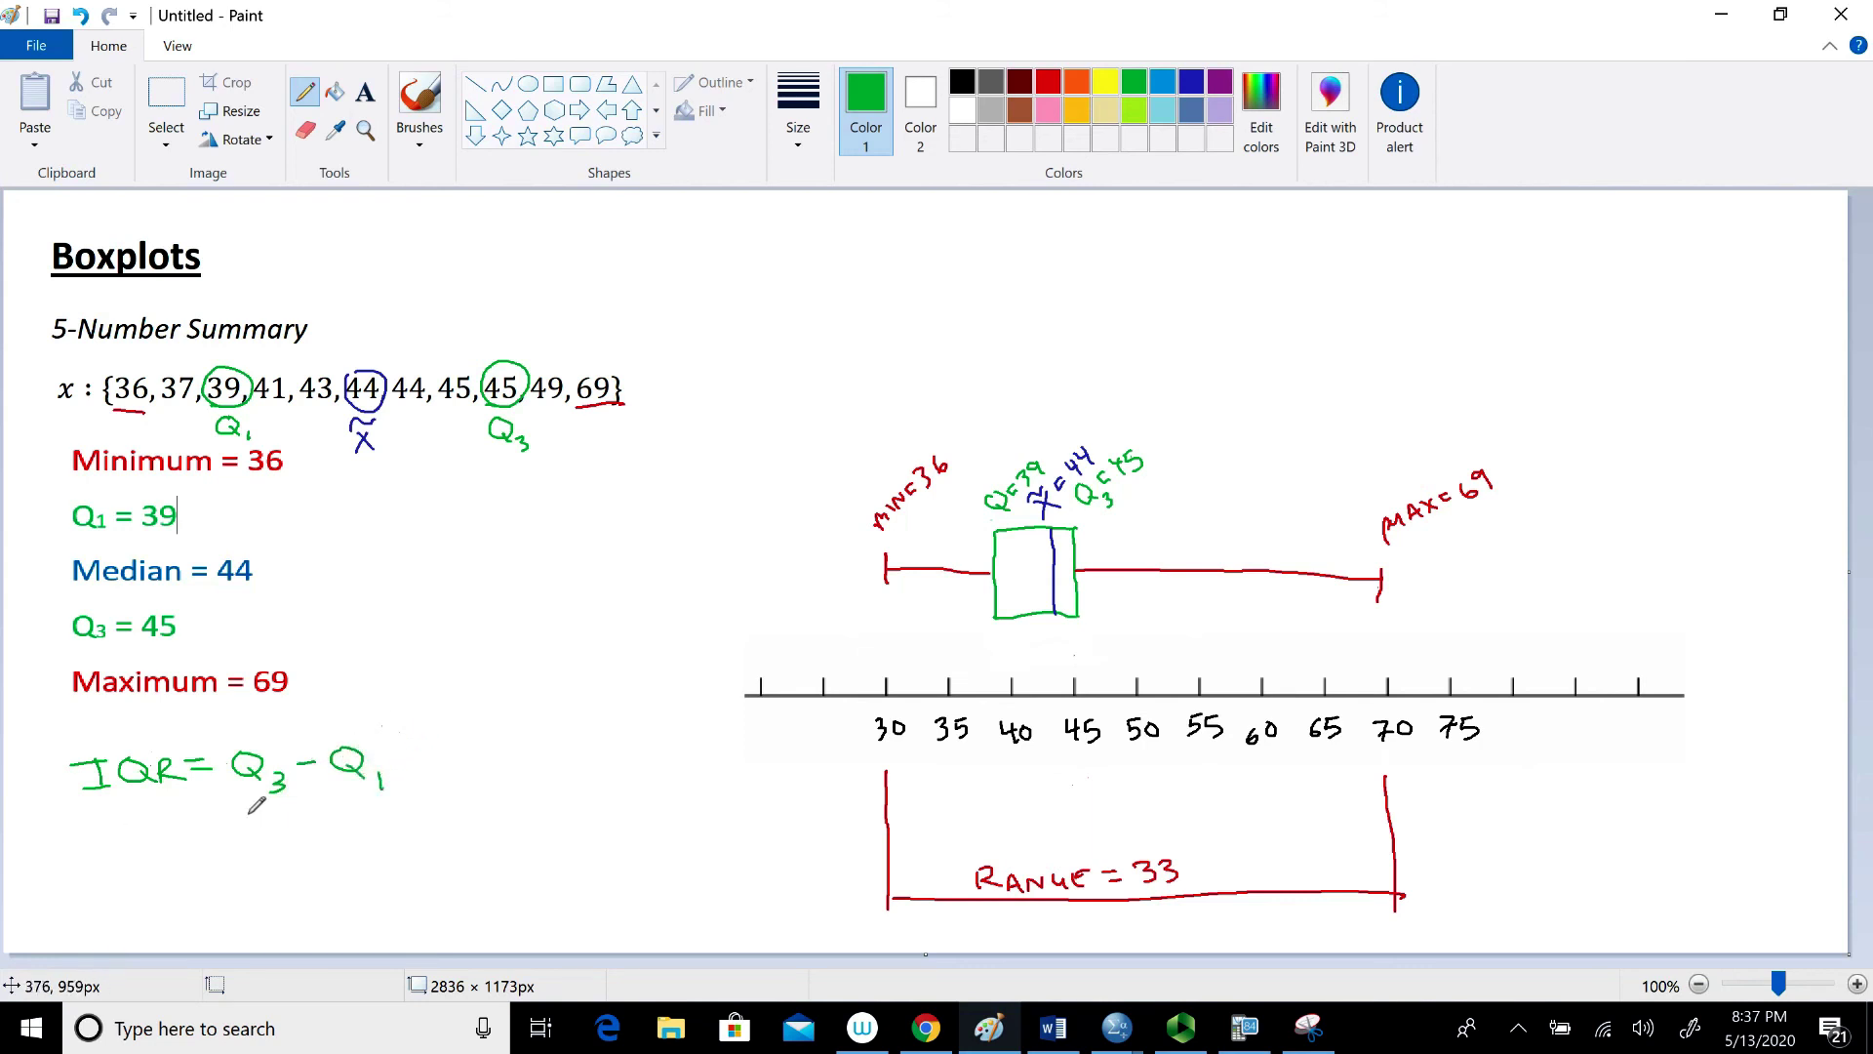
mouse_move(196, 820)
mouse_down()
mouse_move(245, 845)
mouse_move(311, 826)
mouse_move(325, 841)
mouse_move(362, 812)
mouse_move(360, 839)
mouse_up()
drag(200, 876, 250, 882)
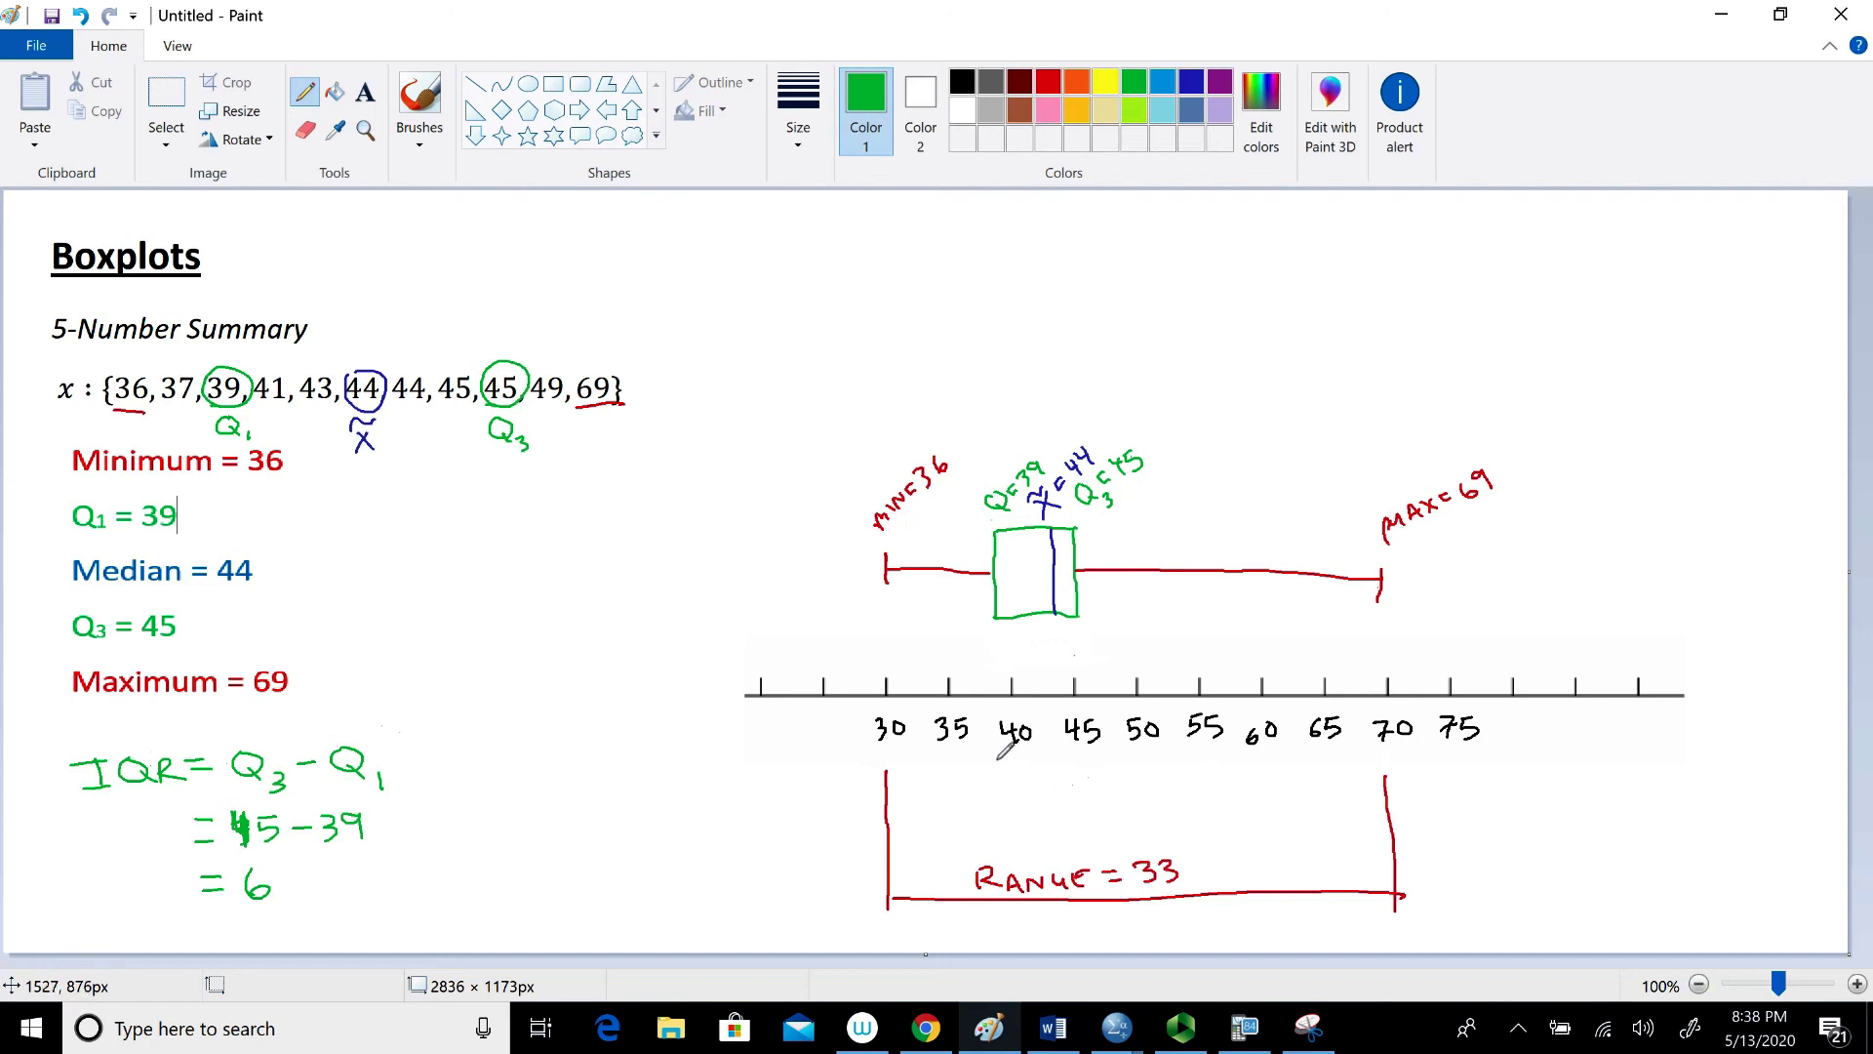
Begin the green IQR bracket below the number line, starting under Q1 at 39
mouse_move(997, 760)
mouse_down()
mouse_move(994, 801)
mouse_move(1078, 791)
mouse_move(1078, 773)
mouse_move(1081, 805)
mouse_move(980, 822)
mouse_move(1073, 830)
mouse_up()
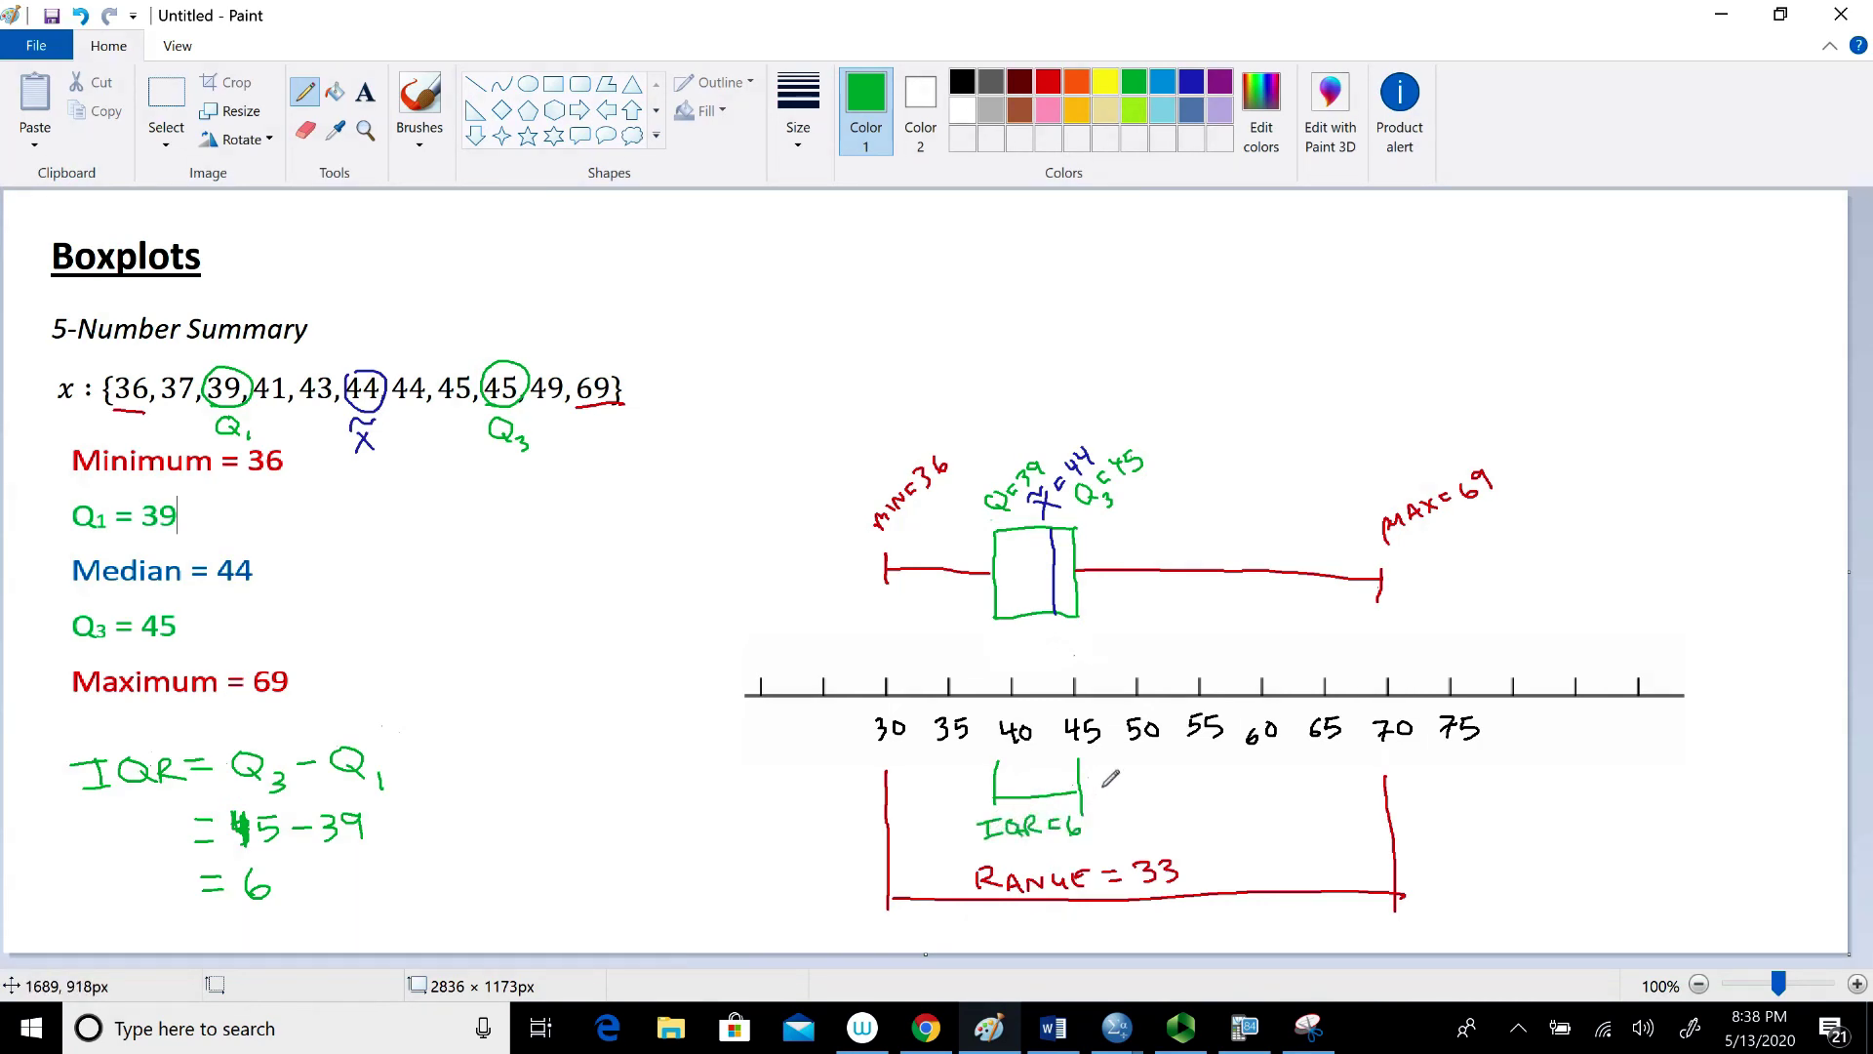